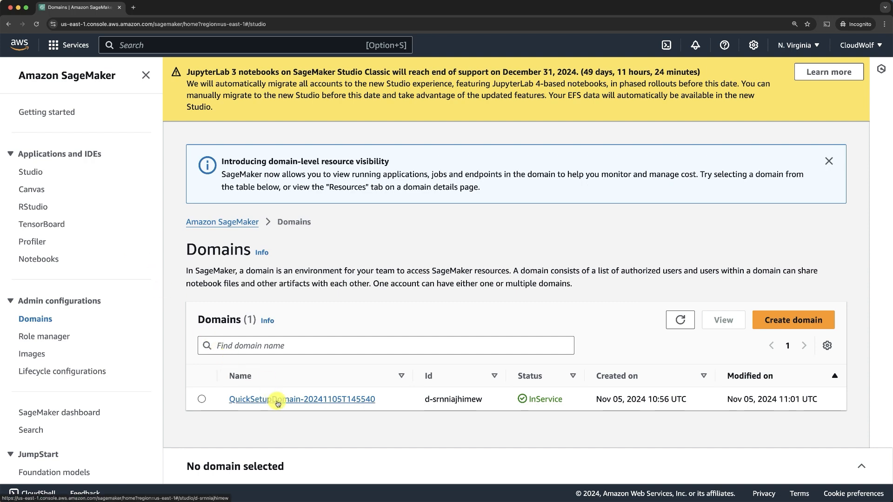
Show the Amazon SageMaker overview landing page from the console sidebar.
click(72, 79)
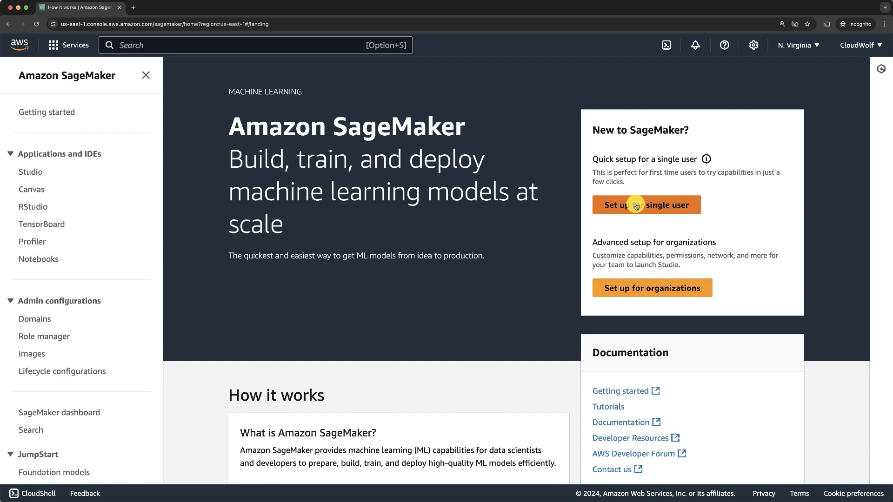
Launch Canvas from the default user profile in QuickSetupDomain-20241105T145540's user profiles.
click(46, 323)
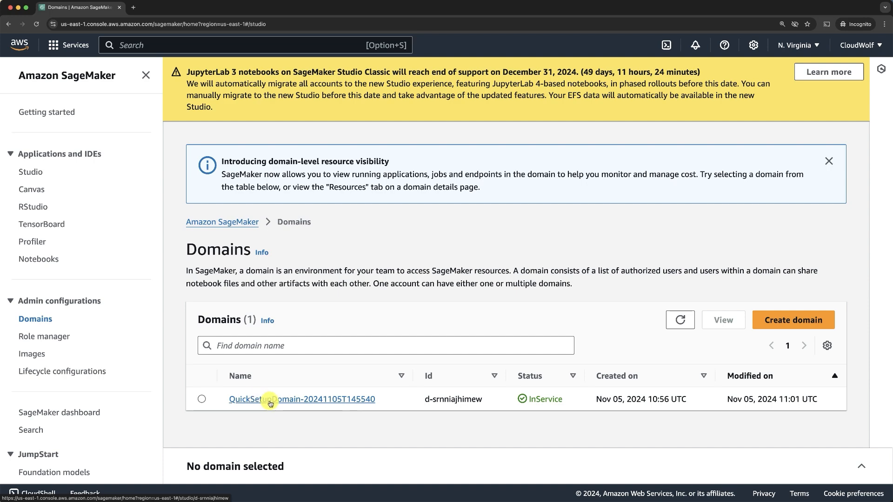
click(271, 402)
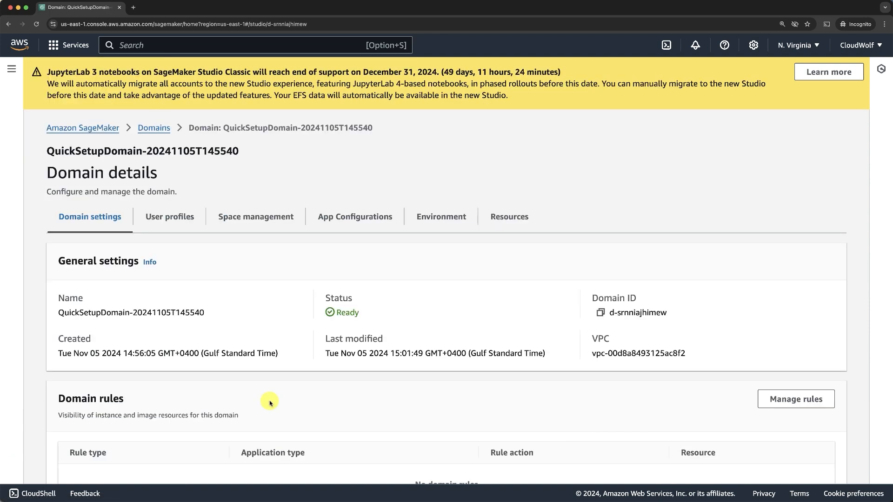
click(171, 218)
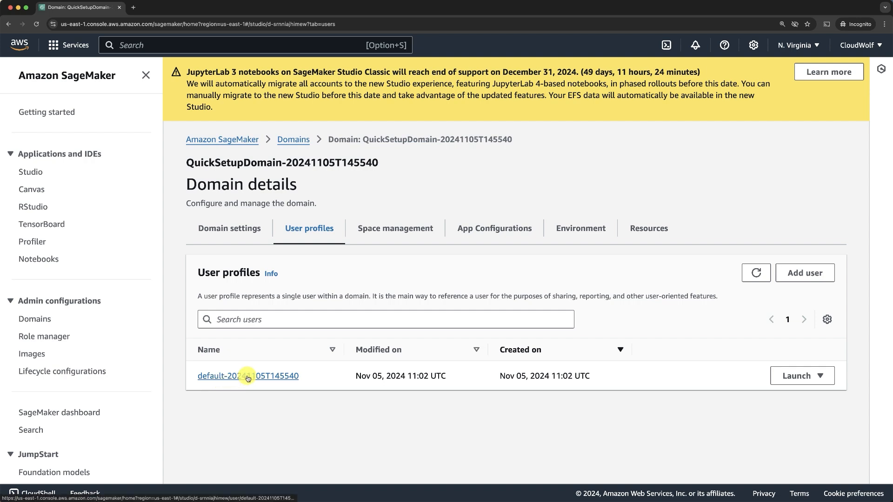
click(795, 383)
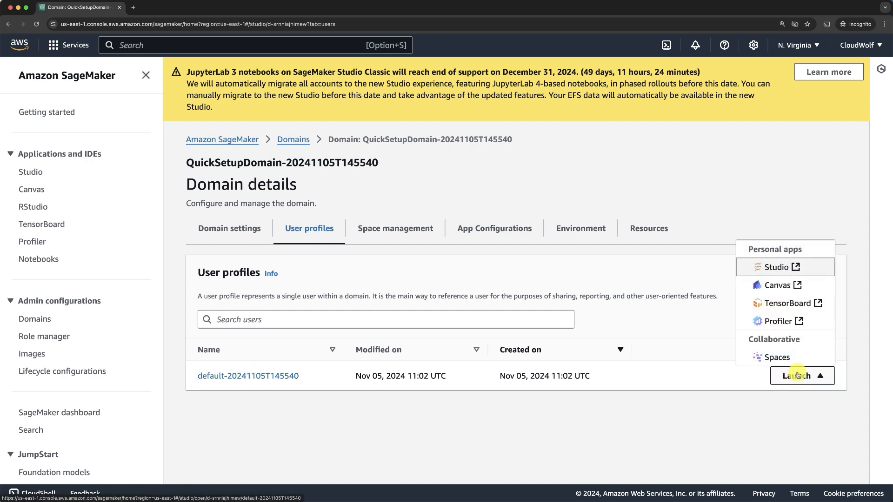
click(774, 285)
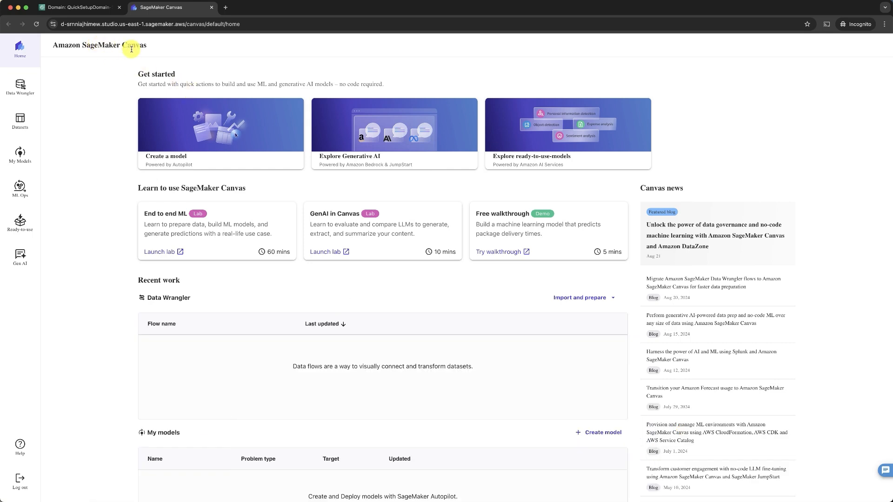
Go to the My models page from the Canvas sidebar.
click(18, 155)
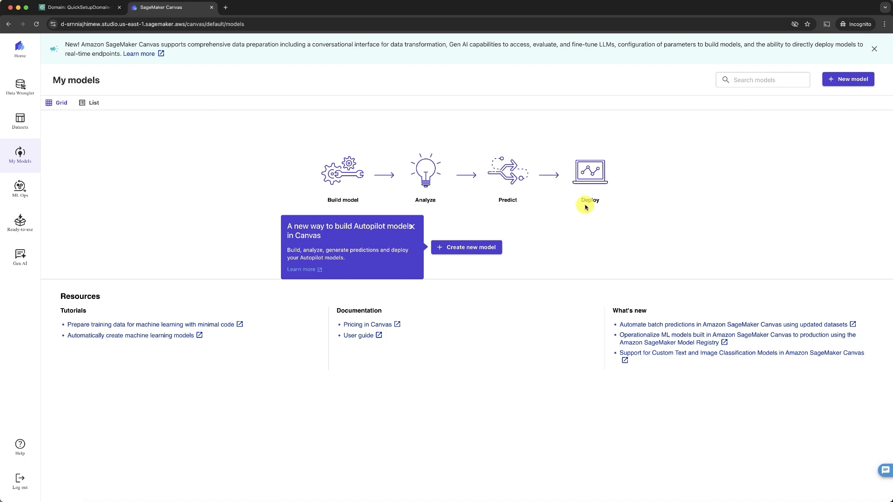
Create a new Predictive analysis model named 'Classification Model'.
click(462, 252)
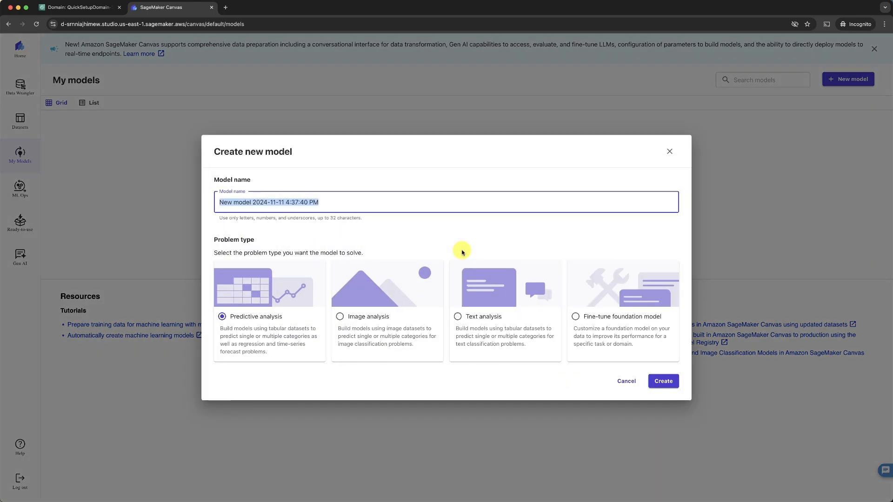
text(Classification Model)
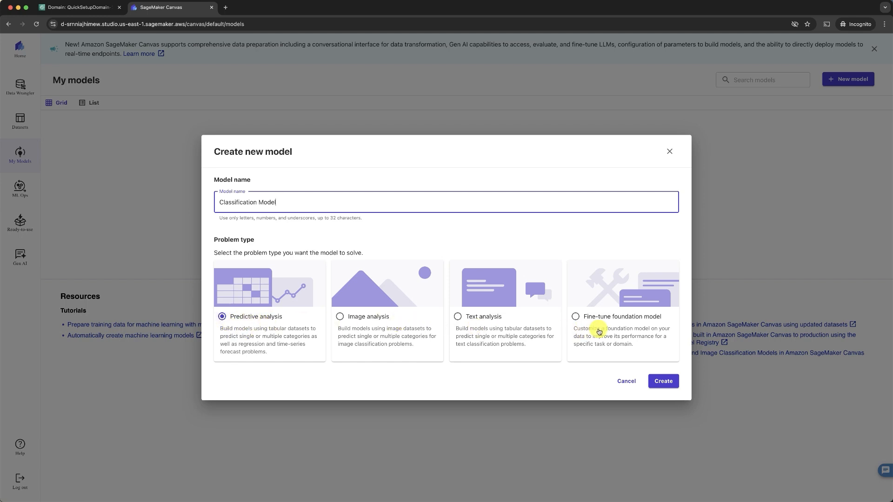
click(664, 381)
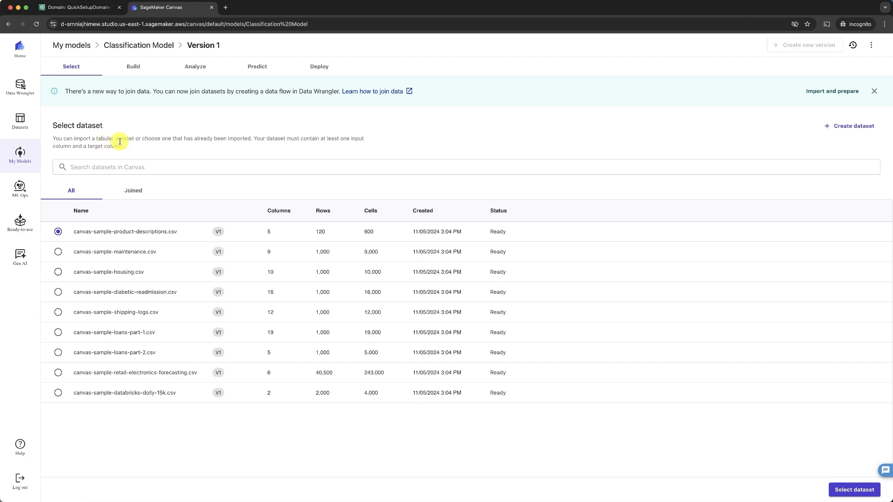
Create a tabular dataset named 'Classification Data' and choose Amazon S3 as its source.
click(838, 128)
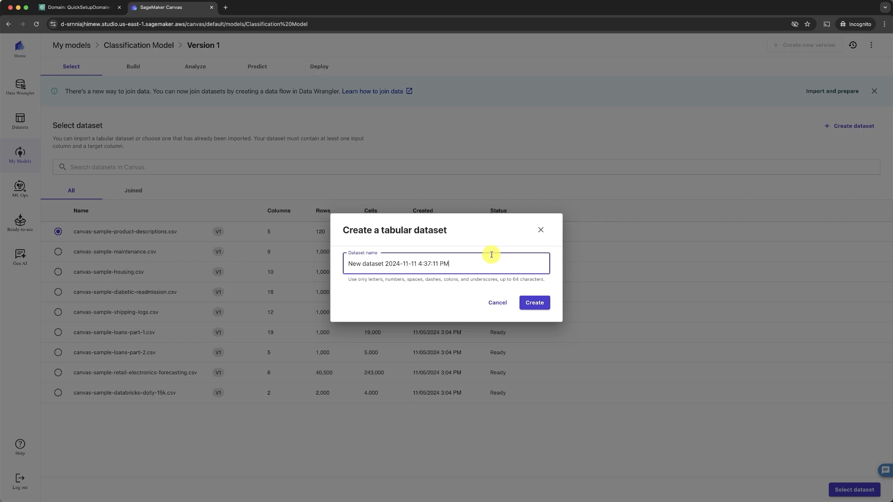
key(super+a)
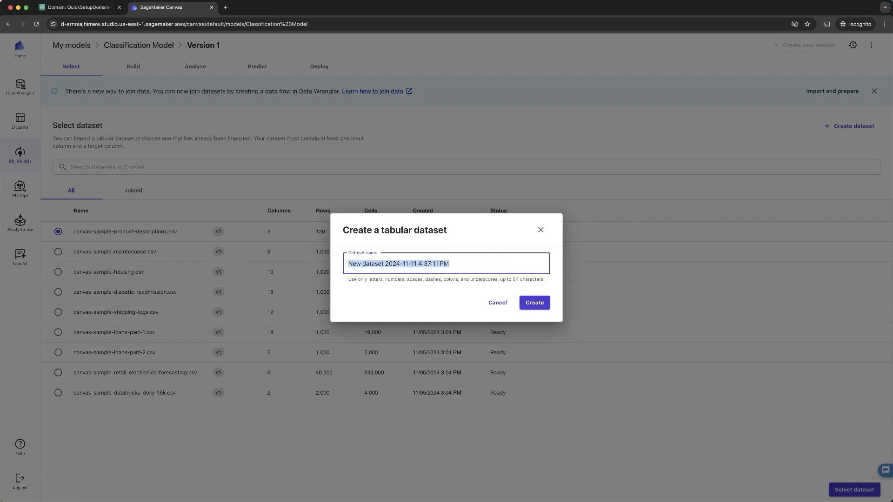
text(Classifica)
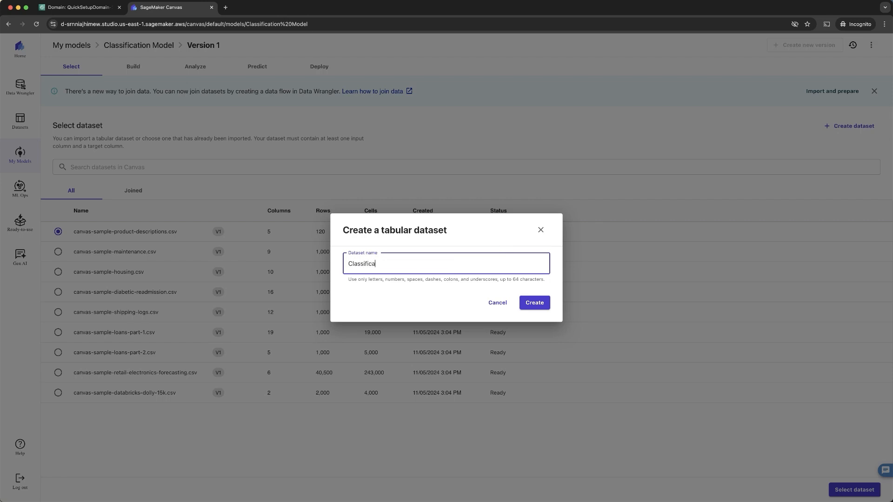
text(tion Data)
click(534, 302)
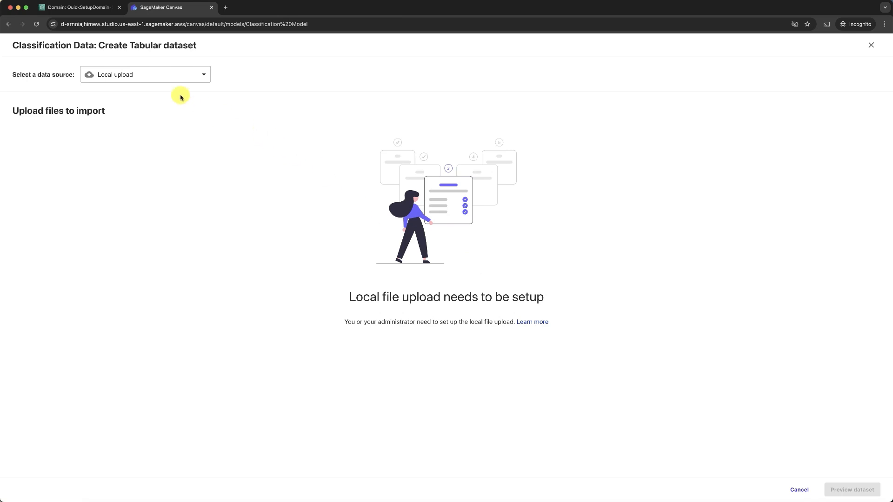
click(177, 78)
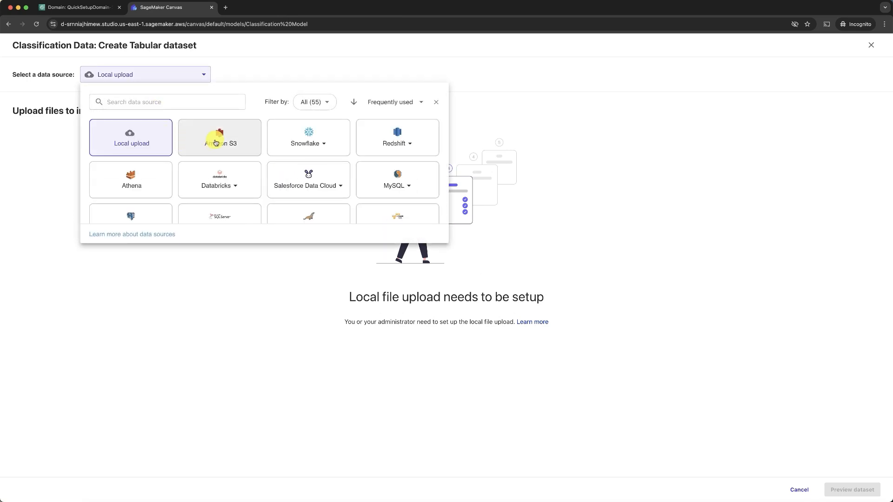
click(215, 142)
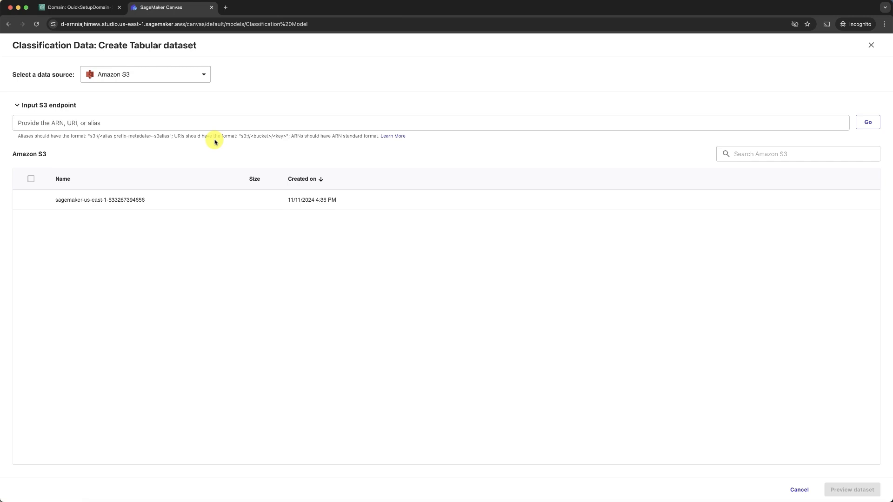
Open the Amazon S3 console in a new browser tab via the console search.
click(86, 8)
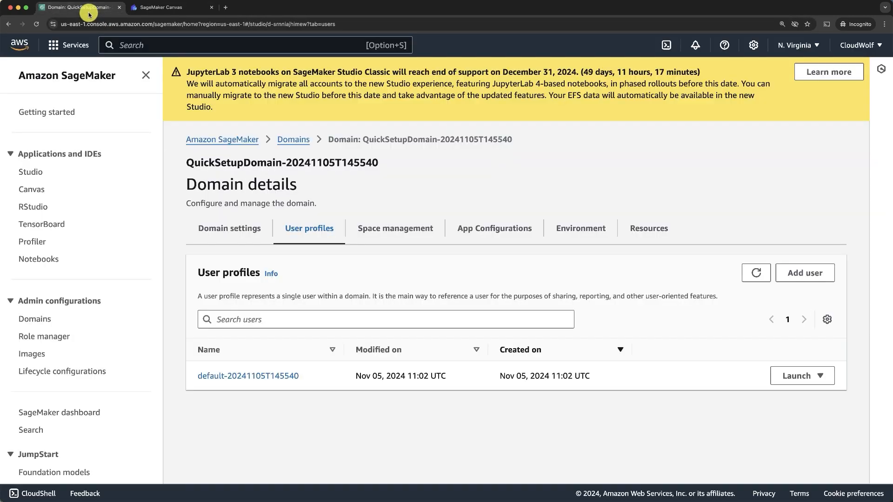
click(145, 47)
text(S3)
right_click(279, 132)
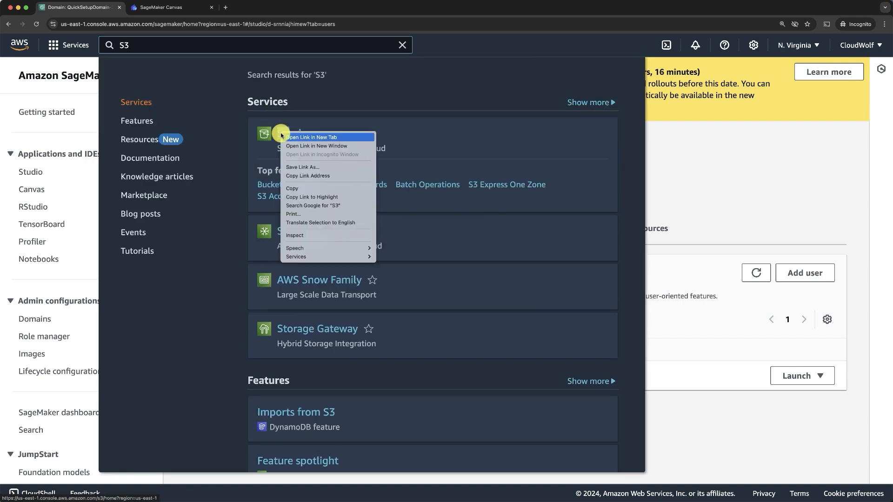
click(289, 135)
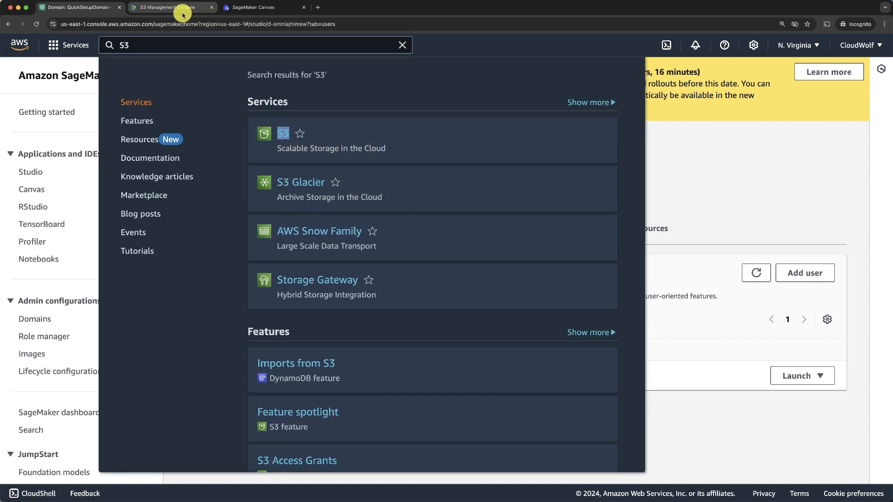
click(175, 9)
Create a general purpose bucket named 'sagemaker-data-759827398'.
click(799, 224)
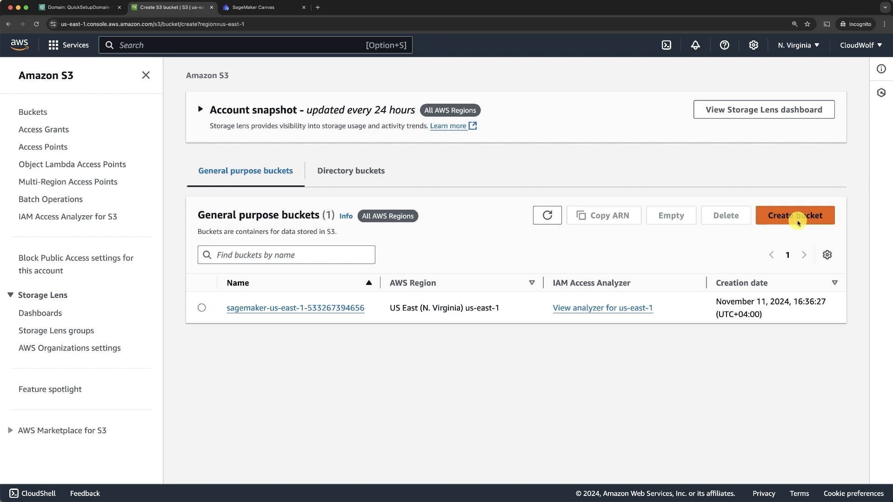
click(203, 335)
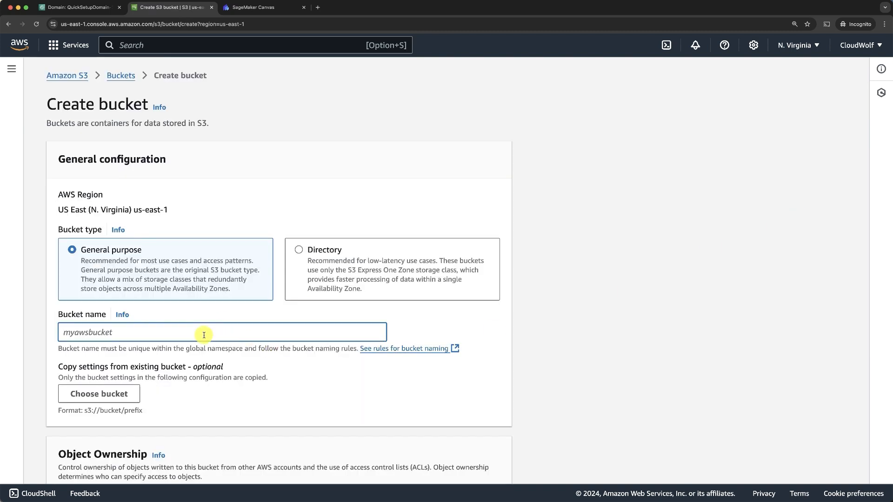
text(sag)
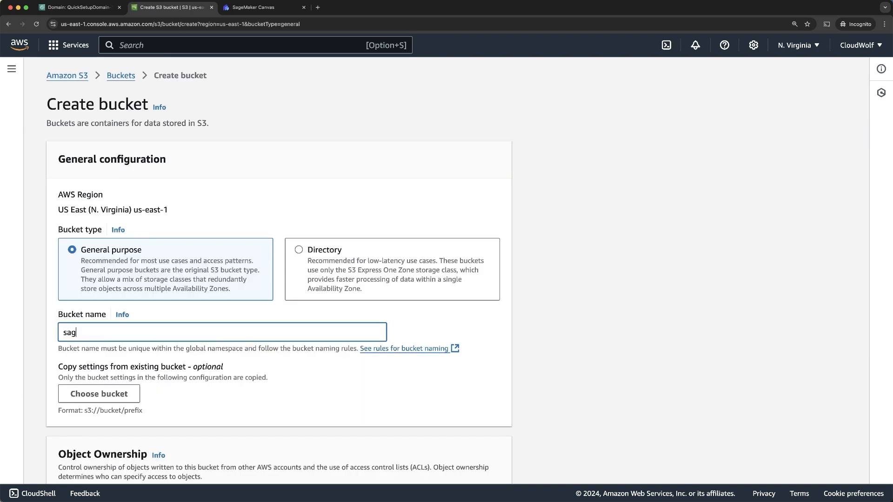
text(emaker-data-759827398)
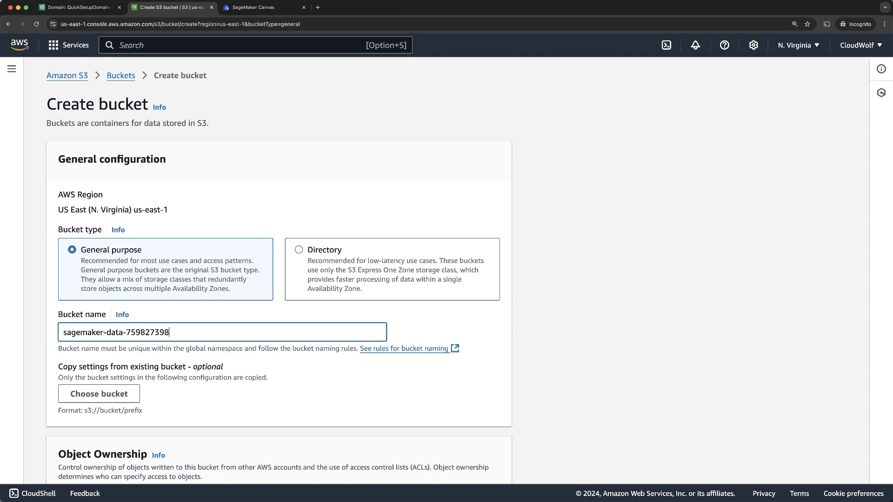
scroll(463, 461, down, 20)
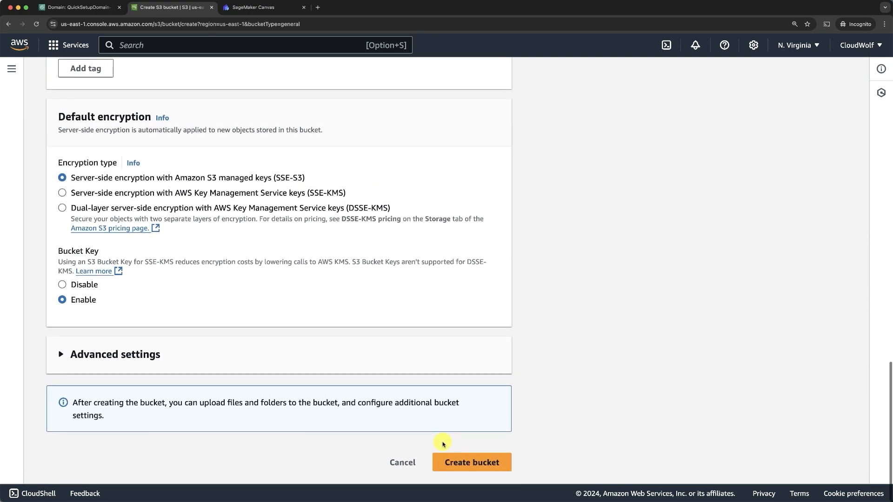
click(462, 461)
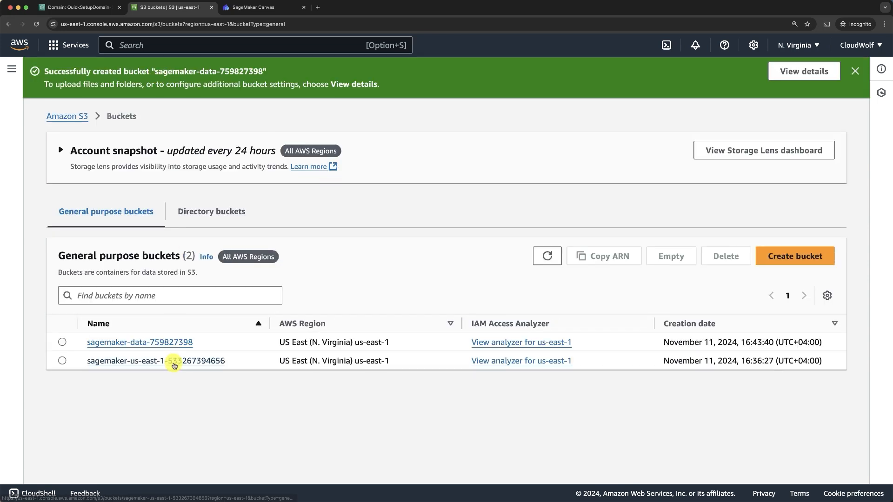
Upload data.csv from the AWS CAIP > Amazon SageMaker folder into the sagemaker-data bucket.
click(126, 342)
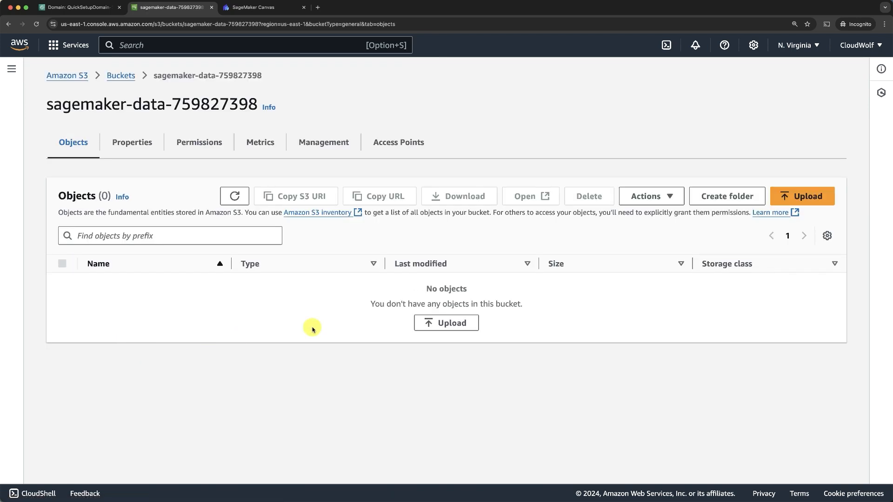
click(452, 324)
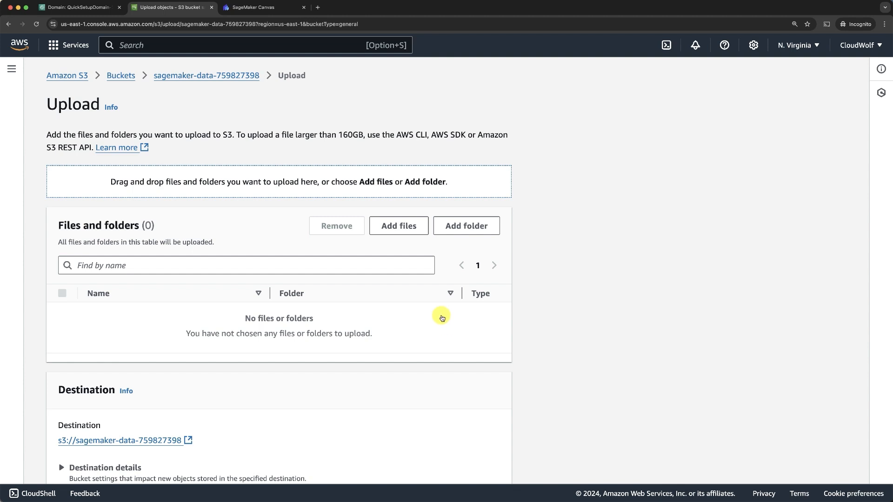
click(412, 229)
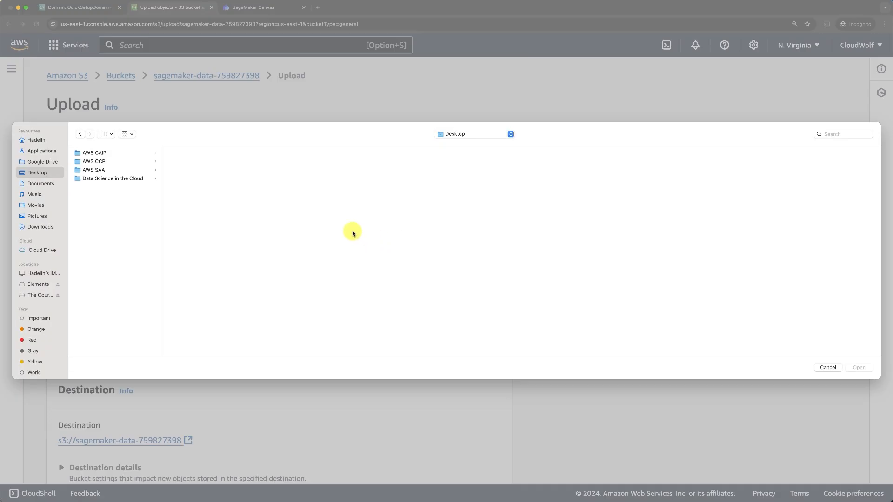
click(110, 152)
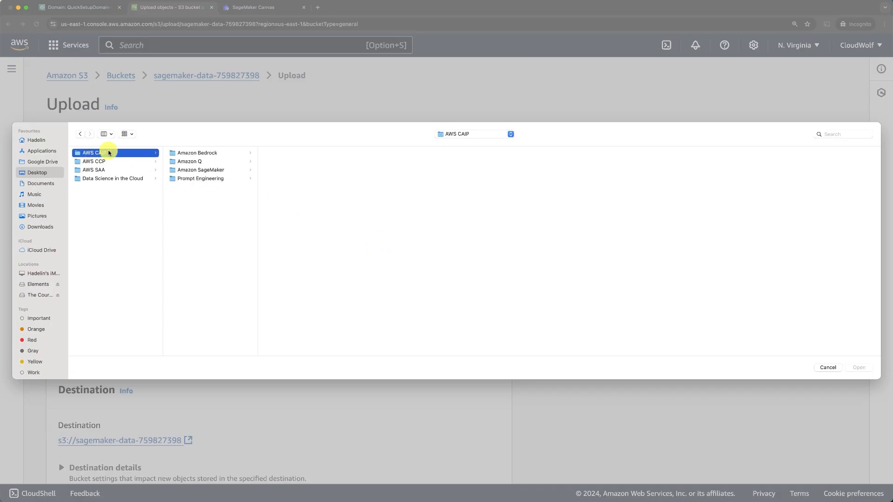
click(200, 170)
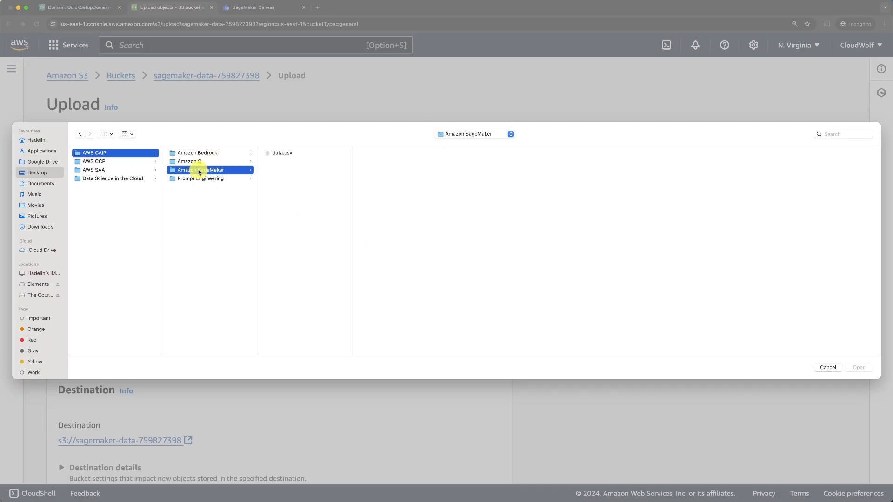
click(285, 153)
click(858, 367)
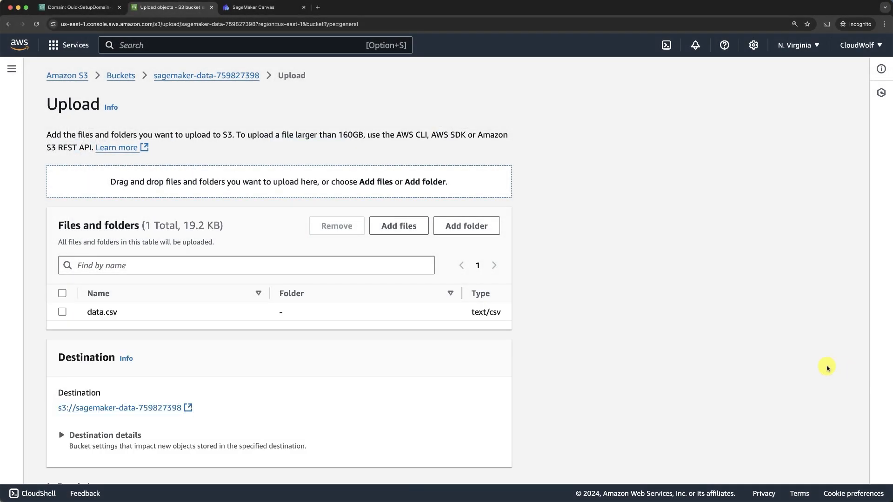
scroll(583, 359, down, 5)
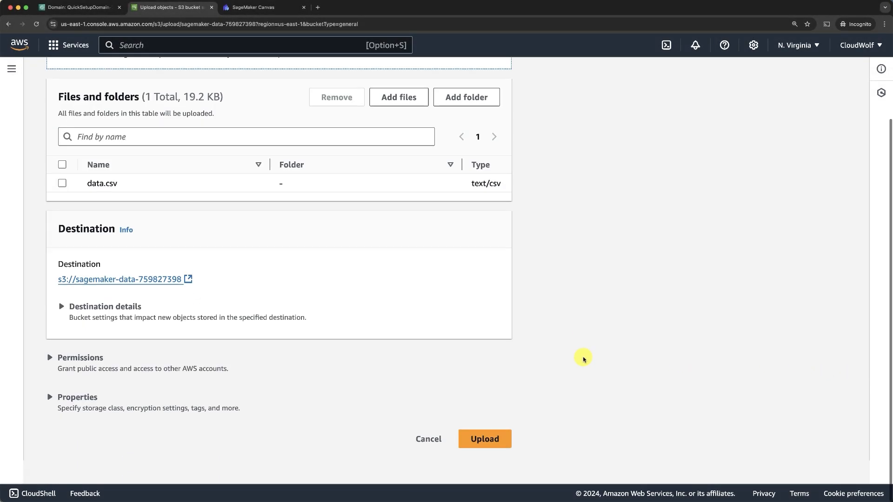
click(485, 461)
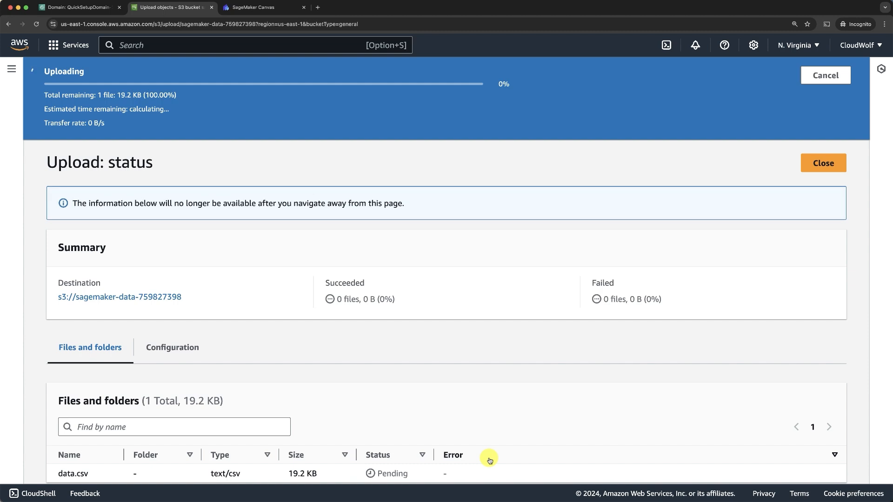
click(819, 121)
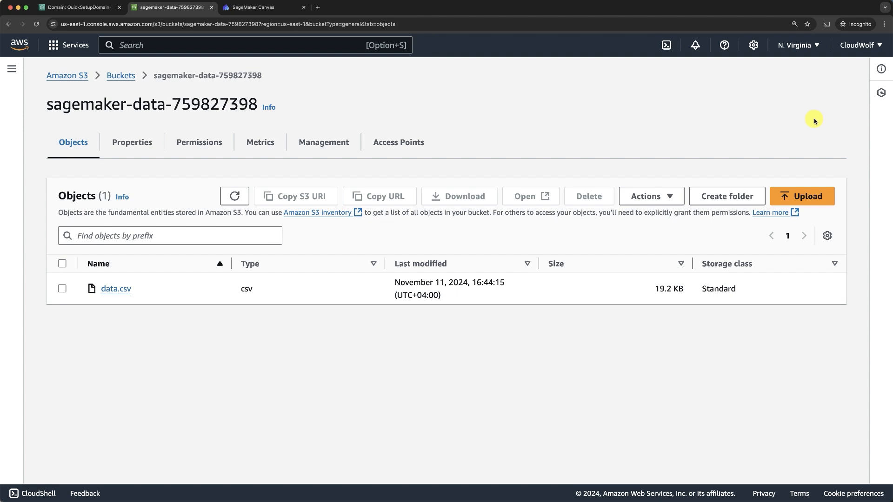
Select data.csv in the sagemaker-data bucket and preview its first 100 rows through Class.
click(255, 8)
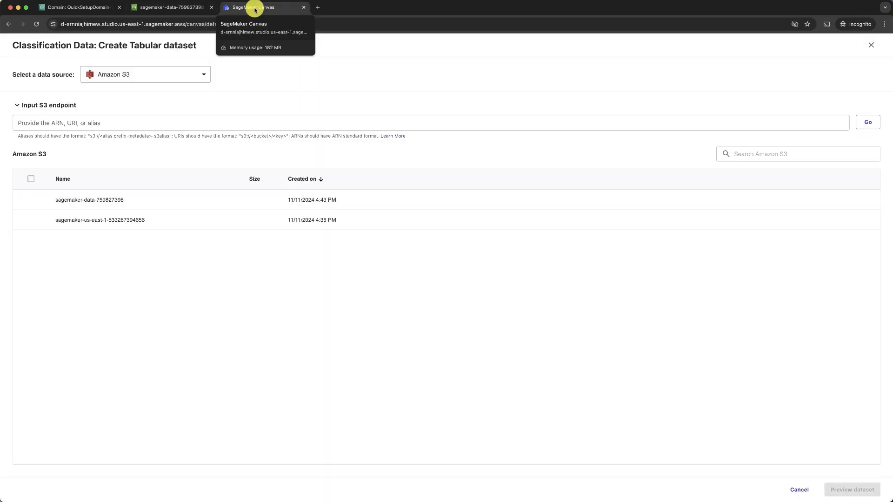
click(85, 200)
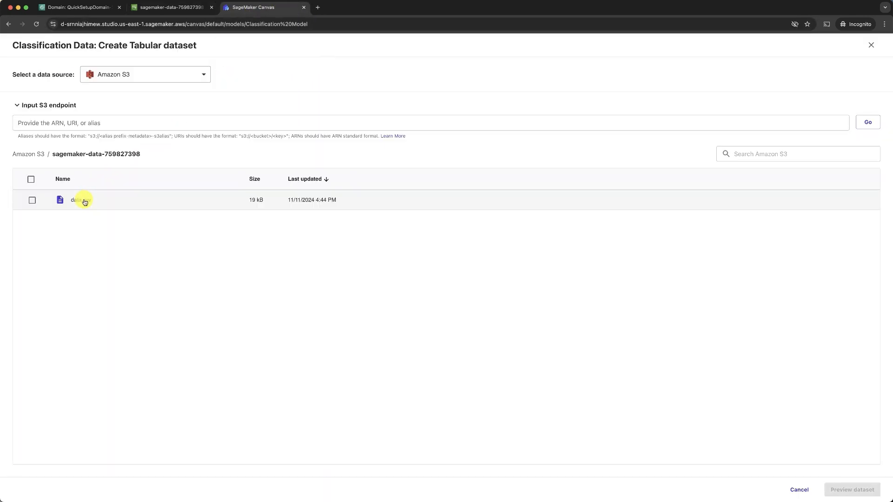
click(32, 200)
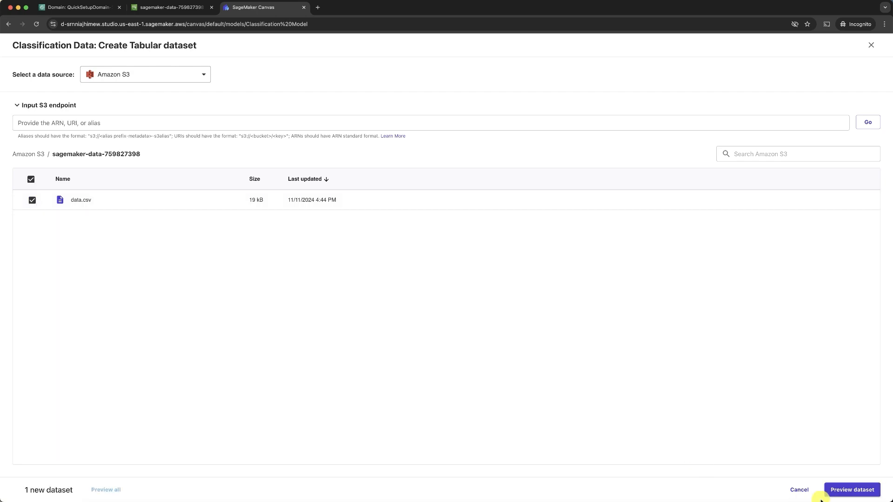
click(851, 493)
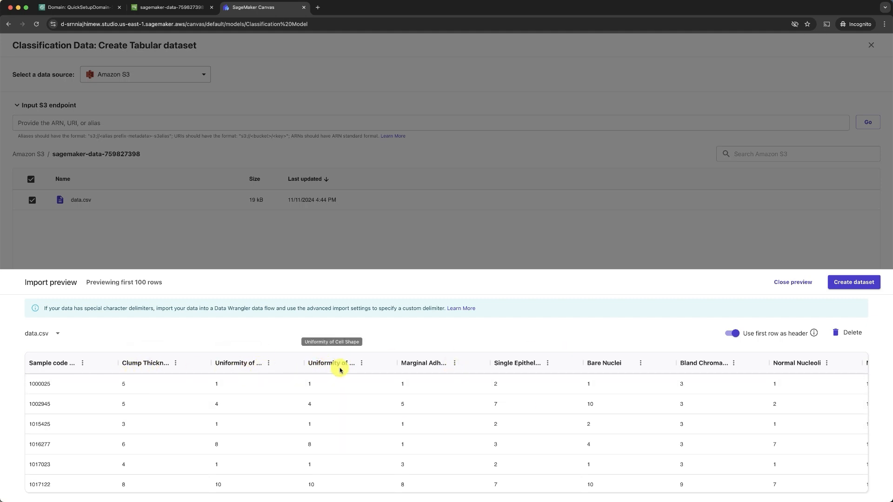
scroll(621, 410, right, 6)
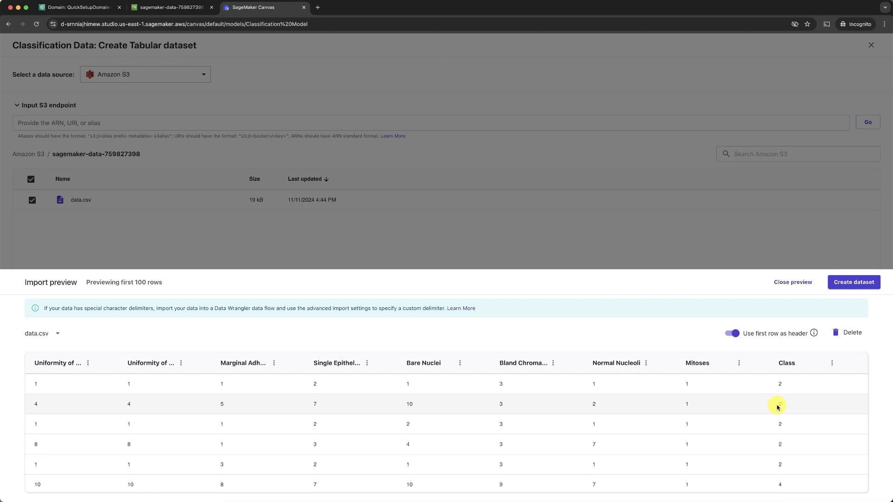
scroll(778, 407, down, 2)
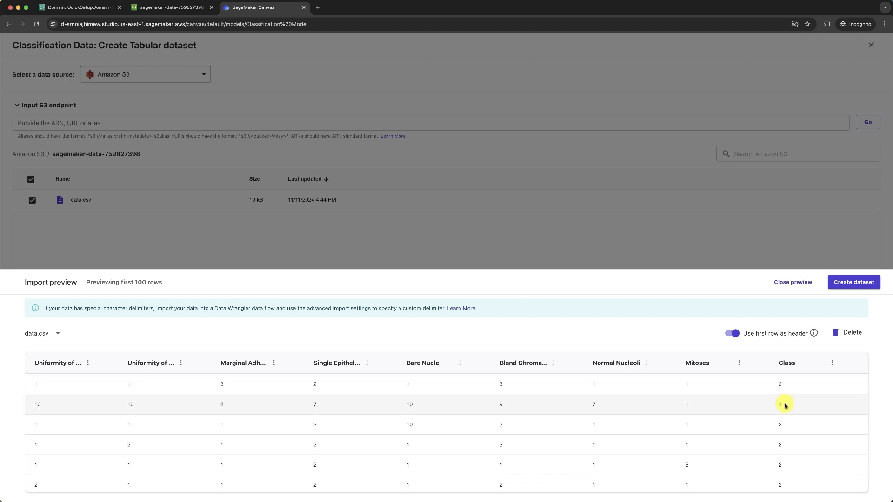
scroll(797, 407, down, 2)
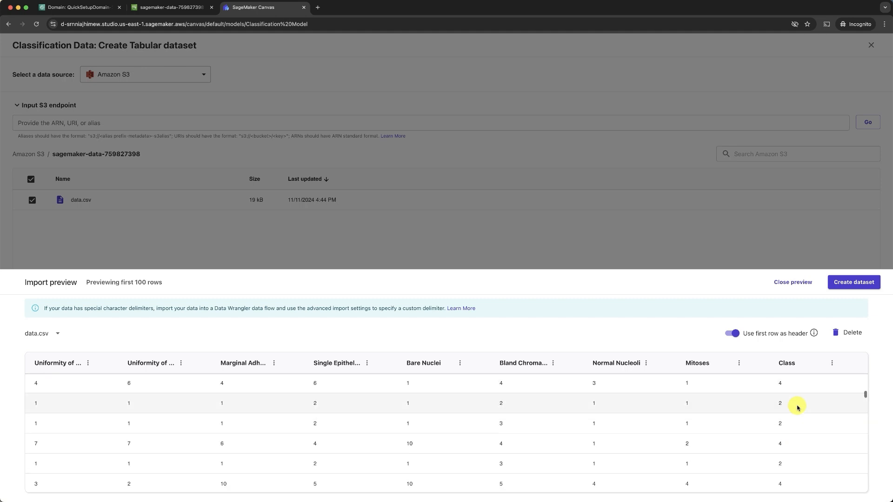
scroll(797, 407, down, 2)
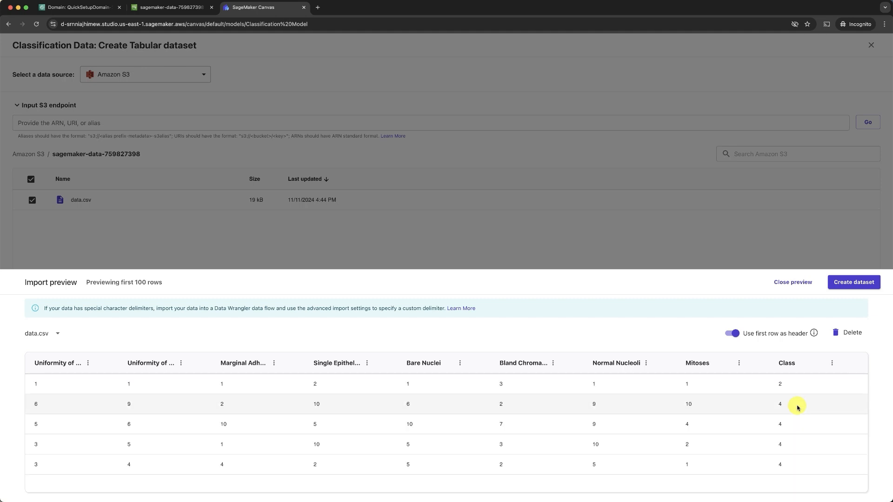
Import Classification Data (683 rows, 11 columns) and select it for the Classification Model.
click(851, 285)
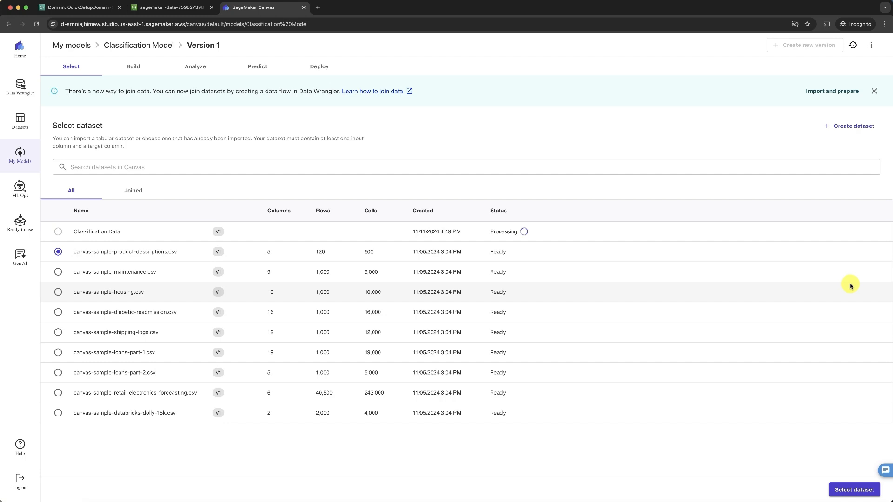
click(59, 232)
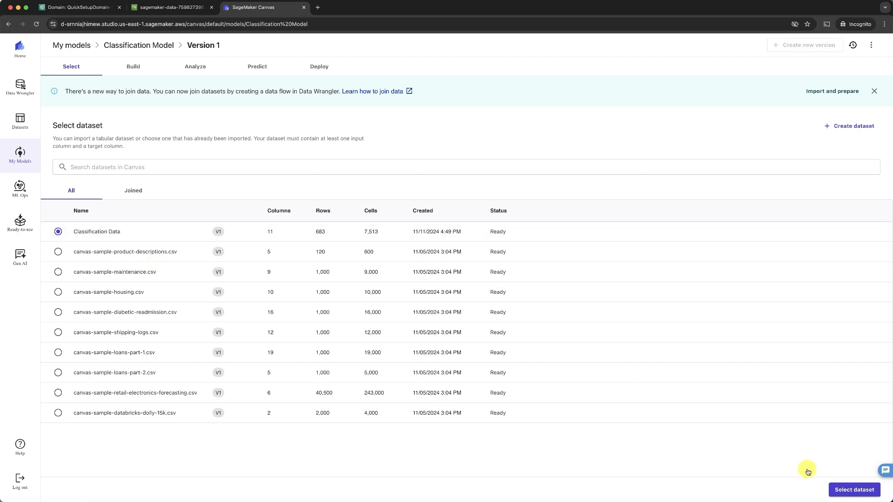
click(857, 489)
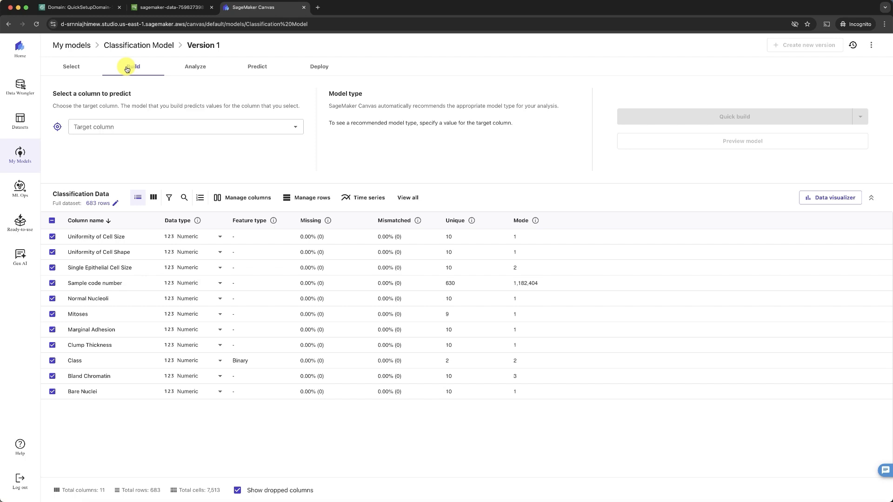
Set Class as the target column for a 2 category prediction and view the model configuration.
click(296, 130)
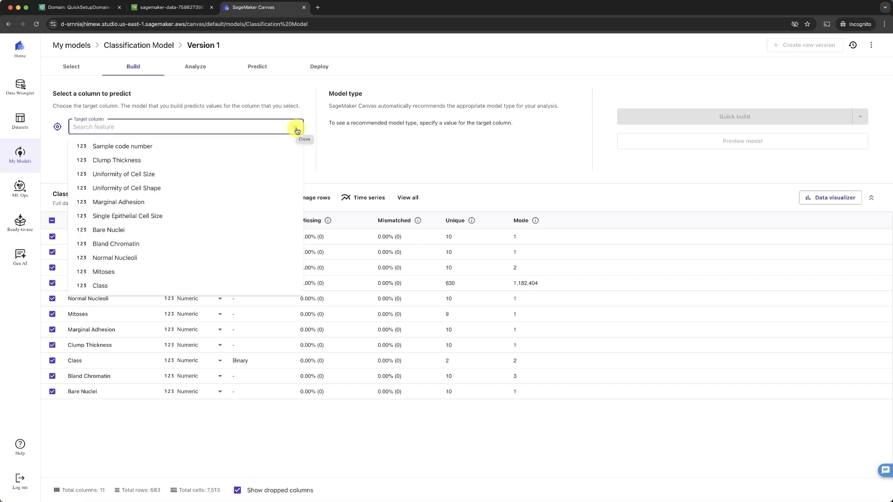
click(104, 286)
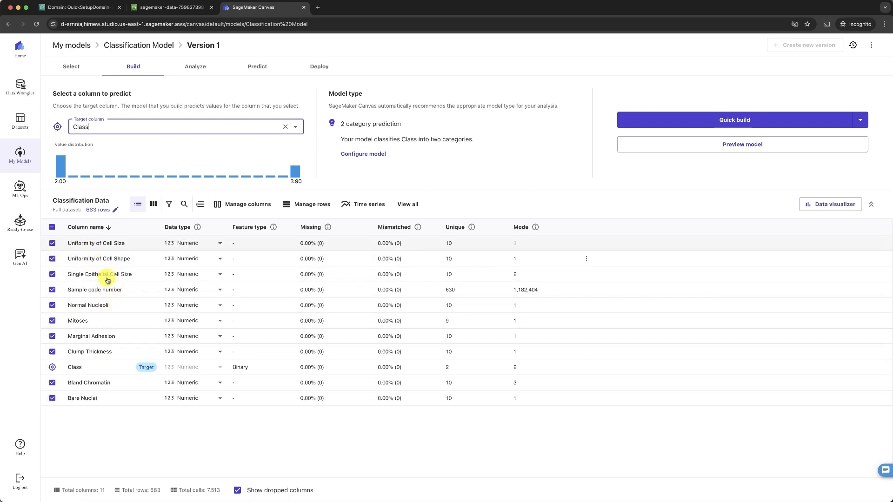
click(361, 154)
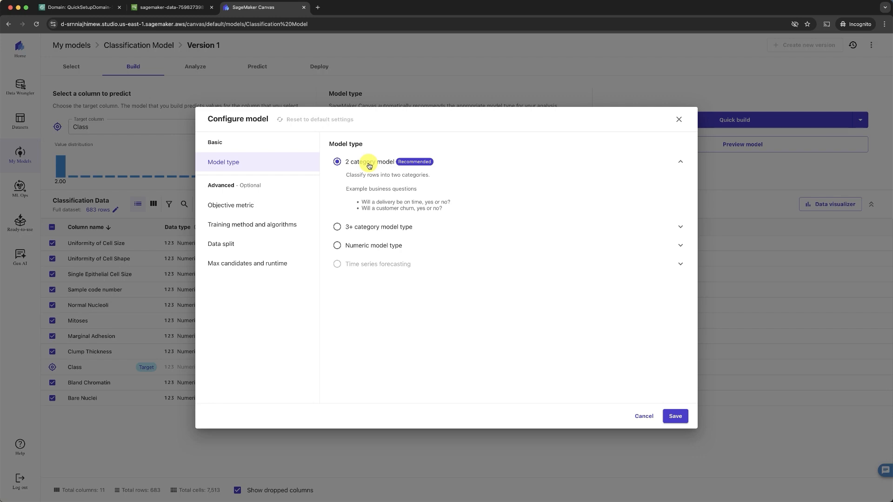
Set the objective metric to Accuracy and bring up the training method options.
click(249, 206)
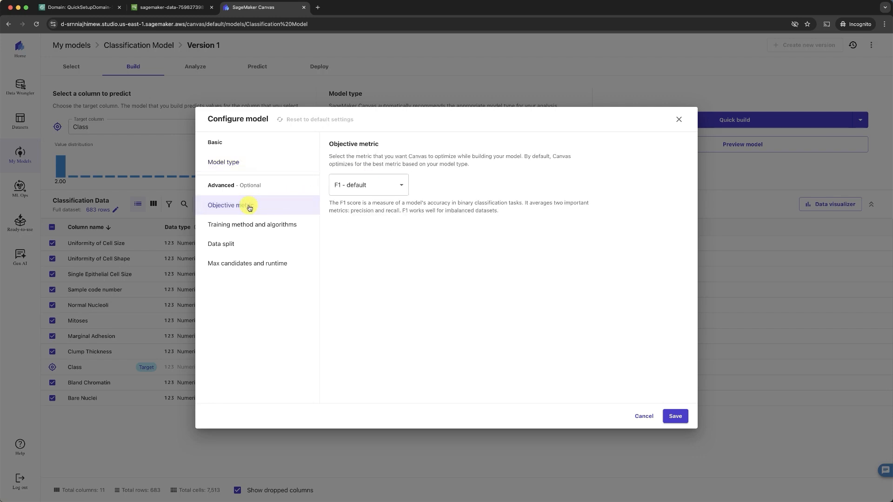
click(377, 189)
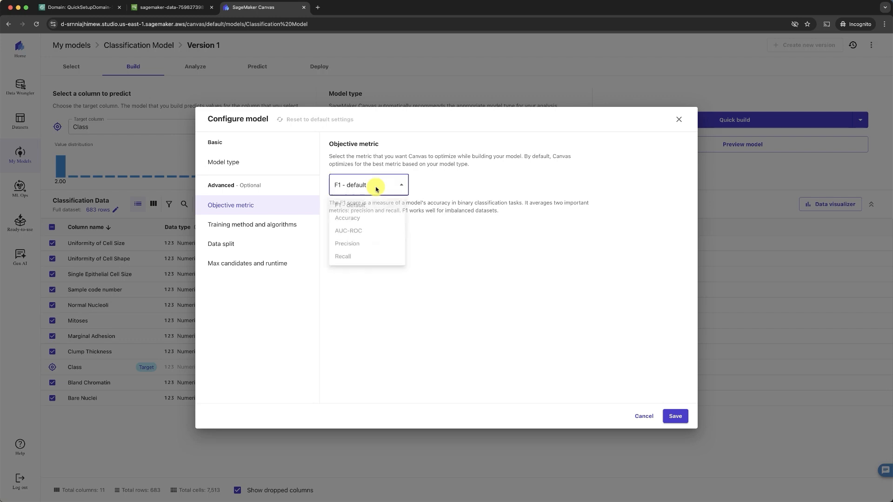
click(352, 220)
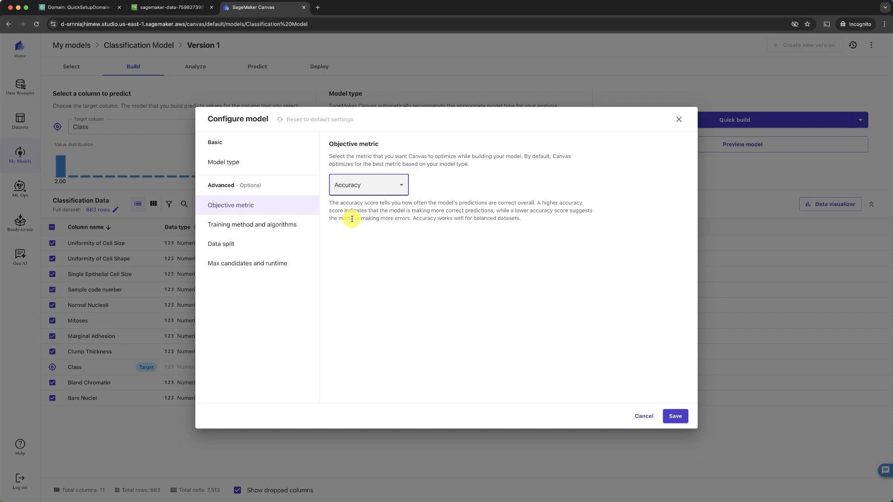
click(244, 228)
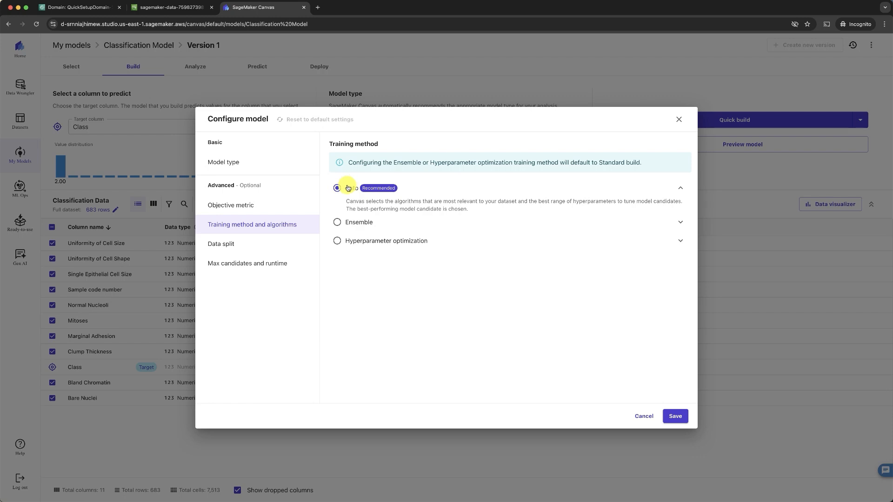
Browse the Ensemble algorithms, keep Auto training, and view the 80% / 20% data split.
click(337, 224)
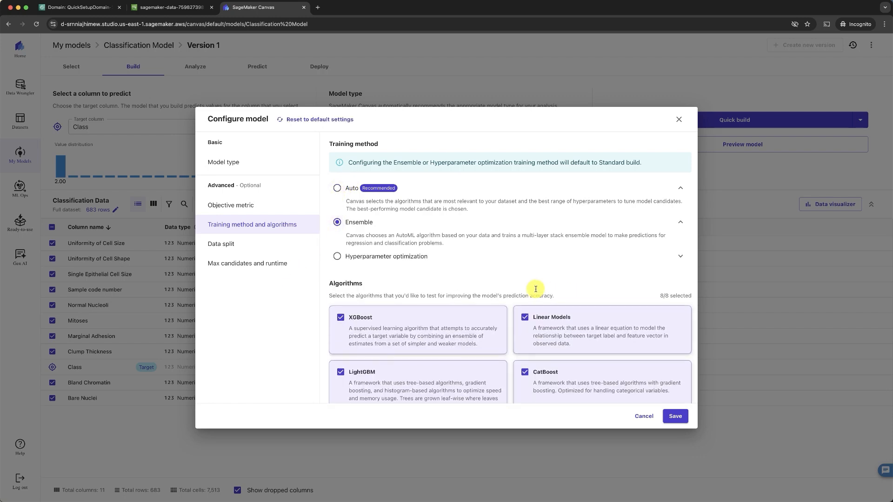
scroll(490, 335, down, 3)
scroll(492, 336, down, 3)
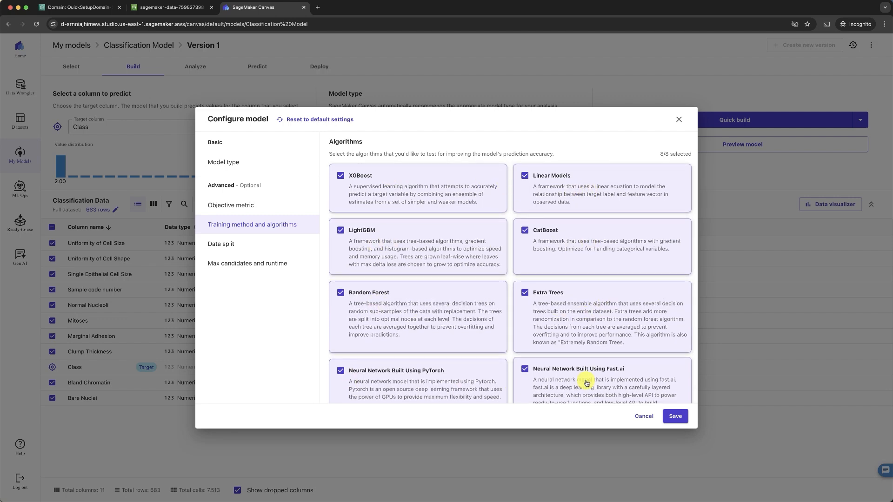
scroll(586, 382, down, 2)
scroll(585, 380, up, 8)
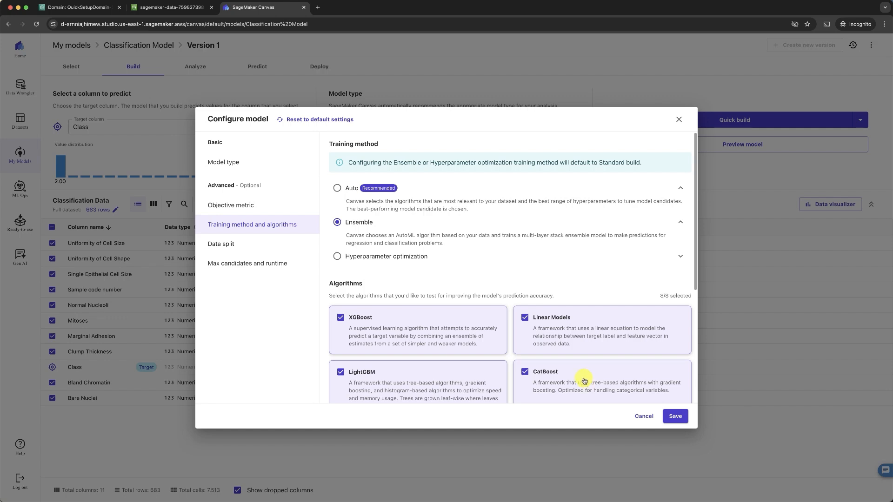
click(335, 194)
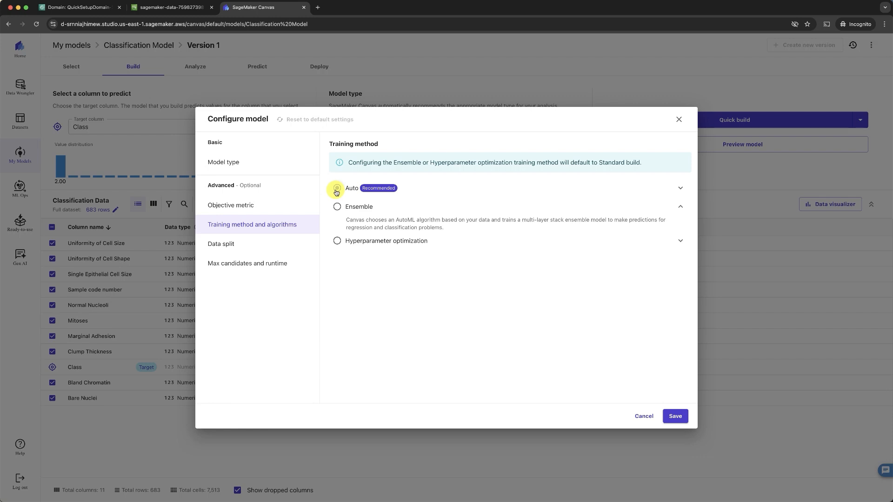
click(230, 243)
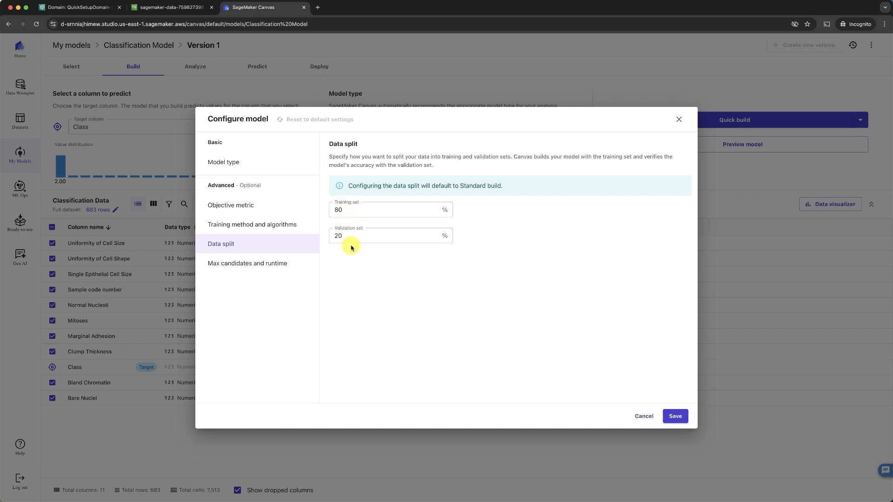
Review max candidates and runtime, then save the Accuracy-based model configuration.
click(267, 263)
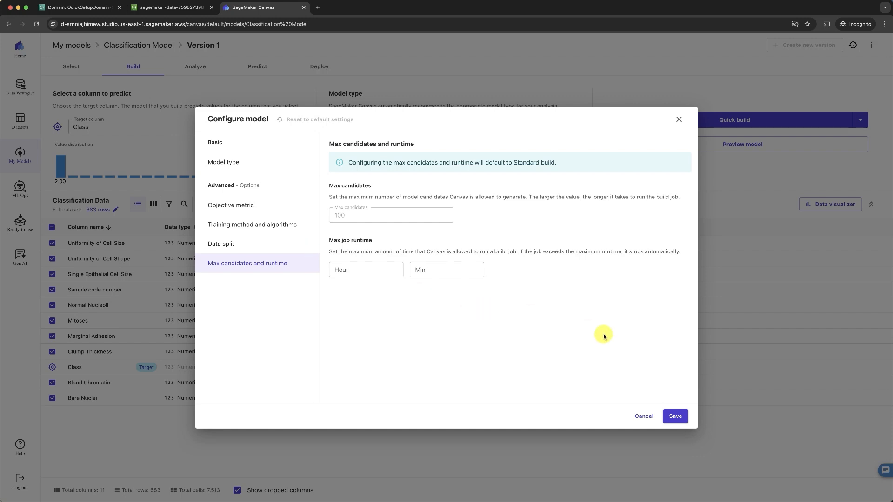
click(672, 418)
click(675, 418)
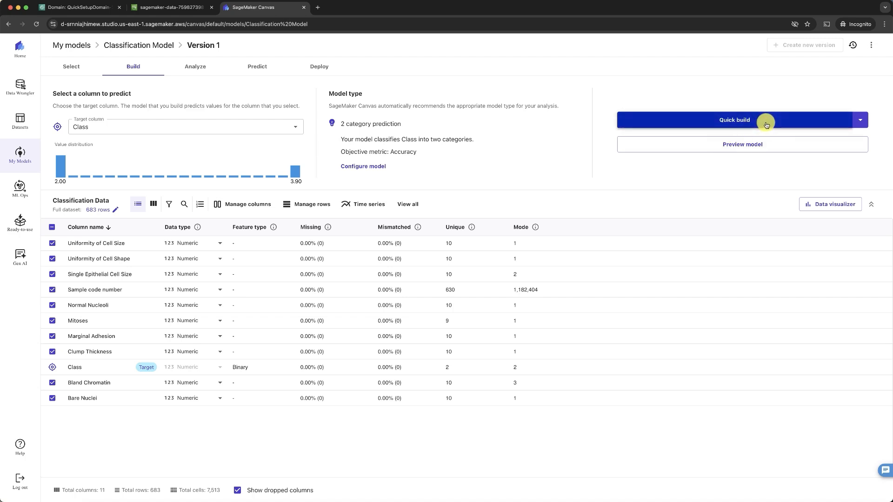
Train the Class model with a Quick build, reaching 93.431% accuracy.
click(862, 120)
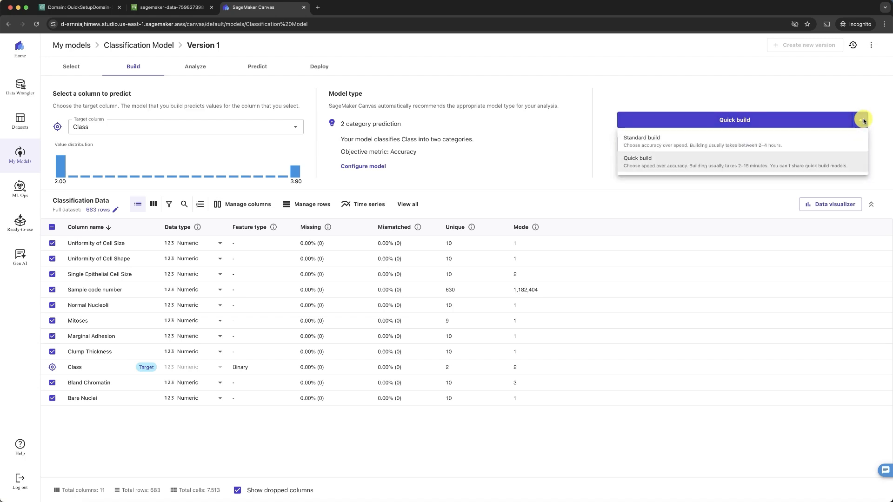
click(740, 170)
click(738, 123)
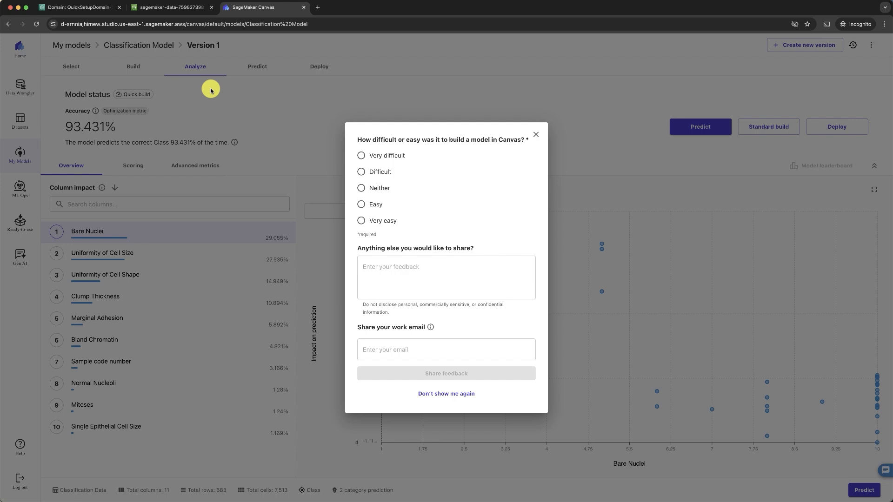
Close the feedback survey and show the Scoring chart, where predictions of 2 are 95.455% correct.
click(535, 136)
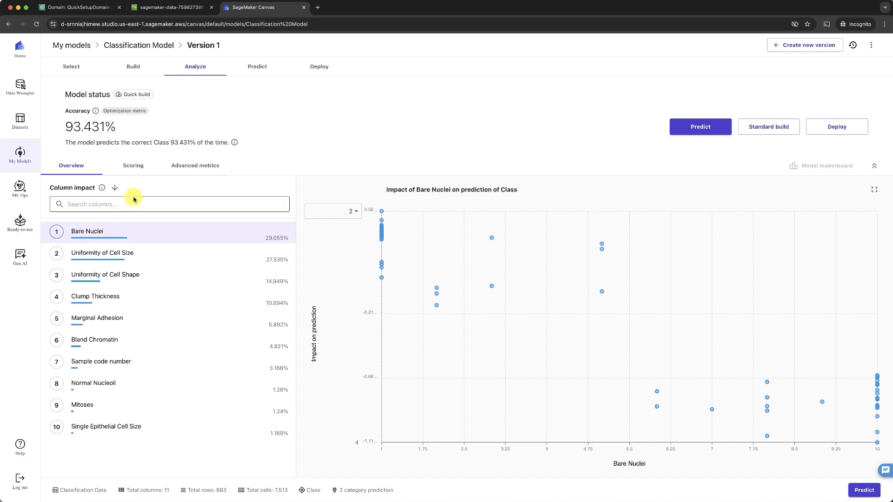
click(133, 168)
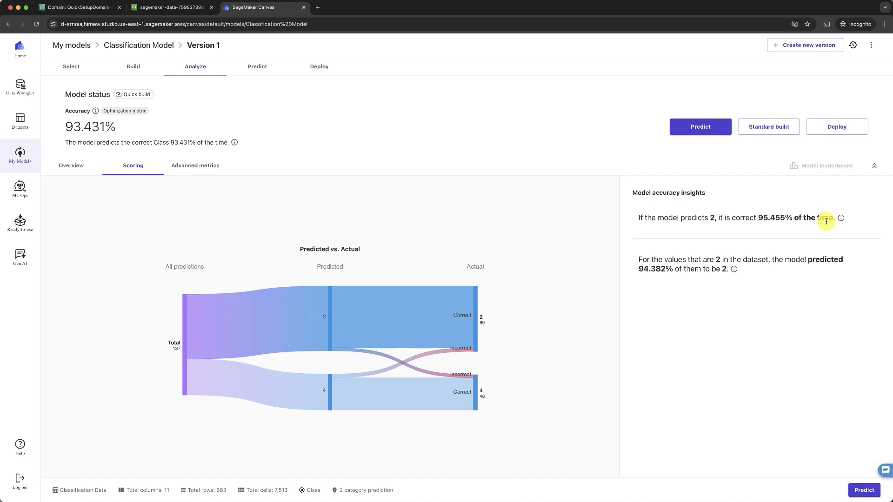
Check the advanced metrics and confusion matrix, then go to the Predict page.
click(186, 166)
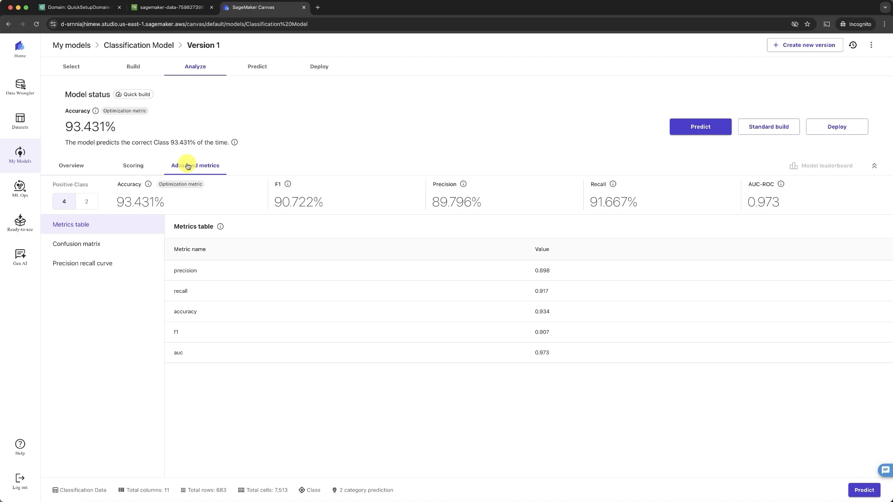
click(93, 243)
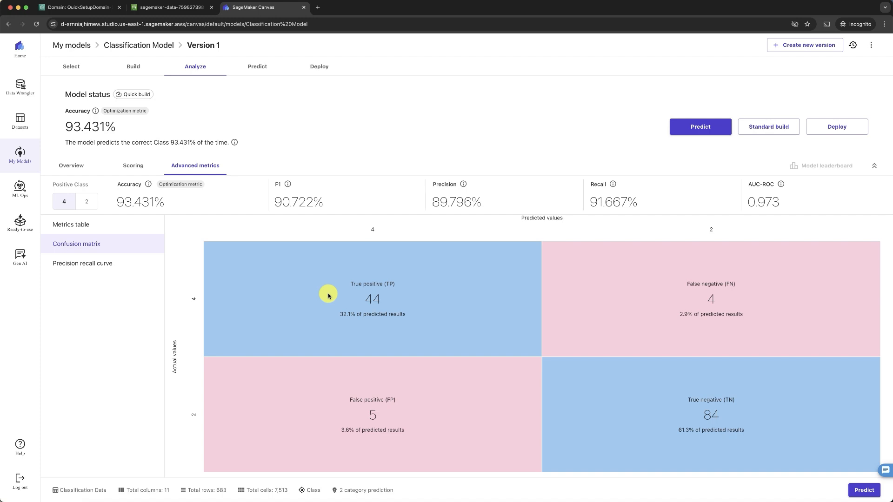
click(700, 128)
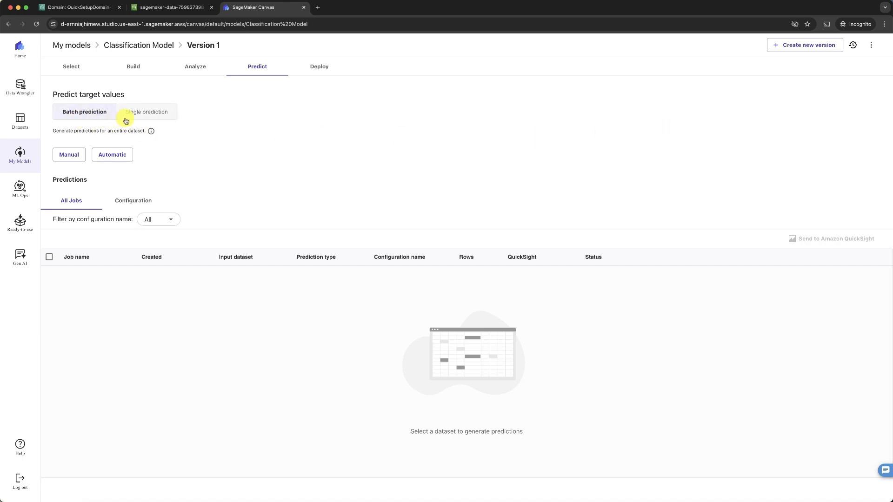
Switch to Single prediction and set Uniformity of Cell Size to 3 and Bare Nuclei to 4.
click(147, 115)
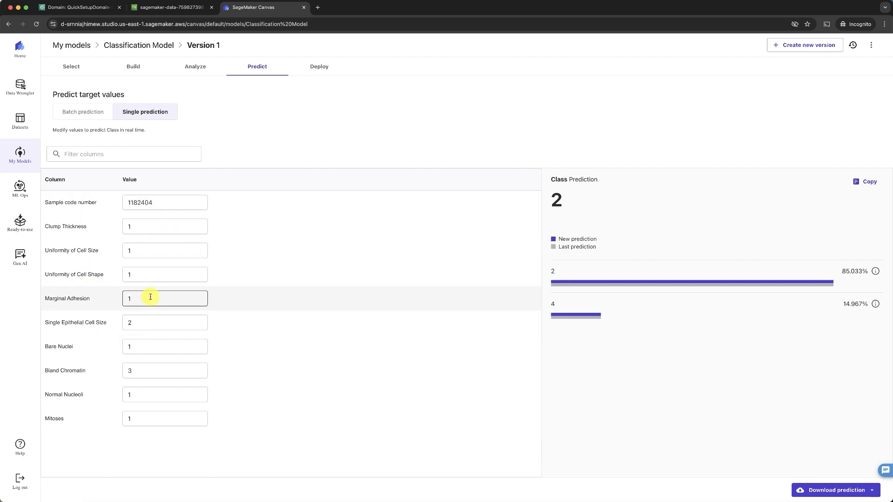
click(159, 253)
key(BackSpace)
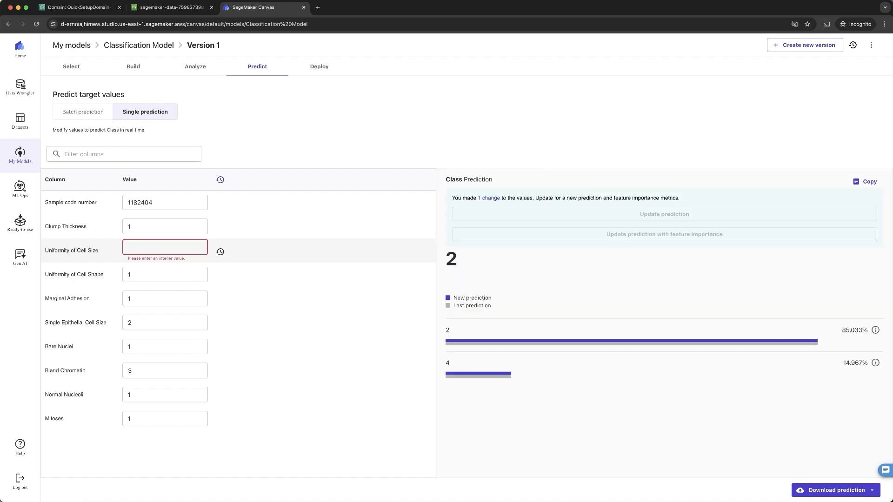
text(3)
click(166, 347)
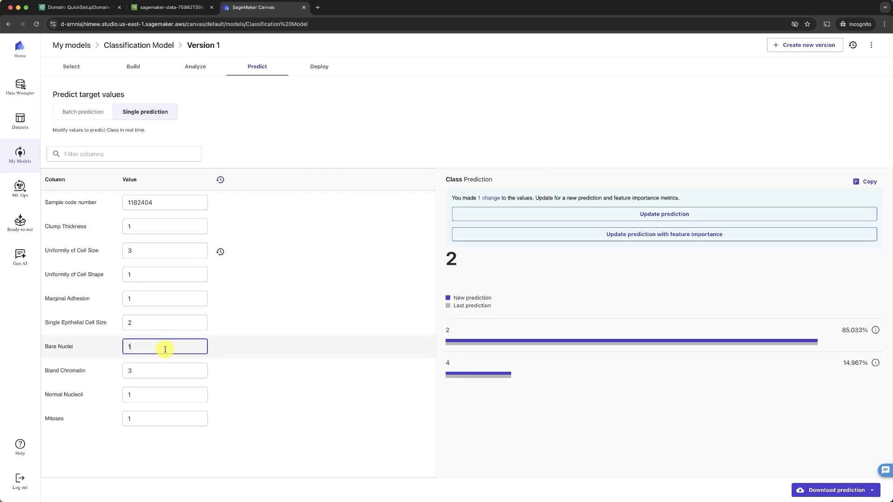
key(BackSpace)
text(4)
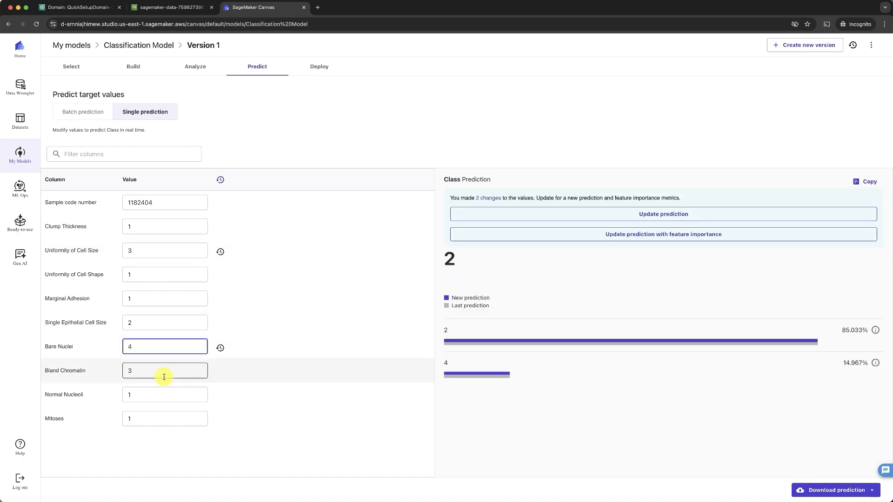
Set Mitoses to 2 and update the prediction to get Class 2 at 80.716%.
click(163, 419)
key(BackSpace)
text(2)
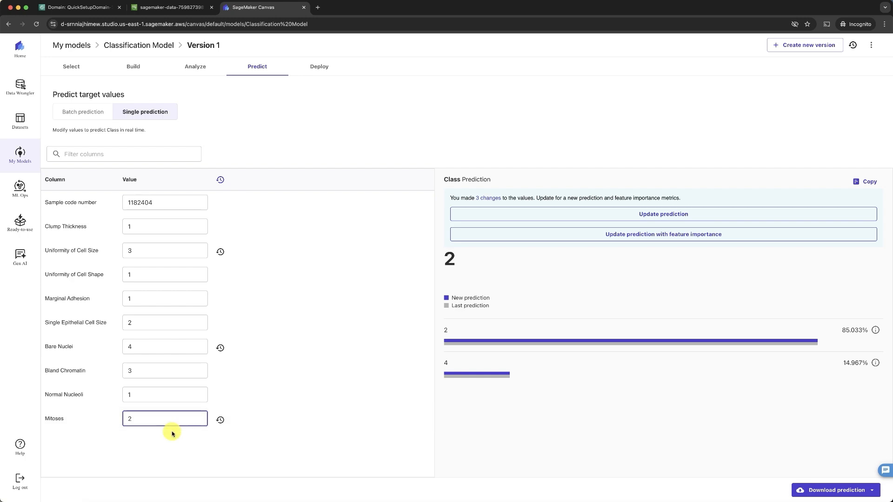
click(206, 444)
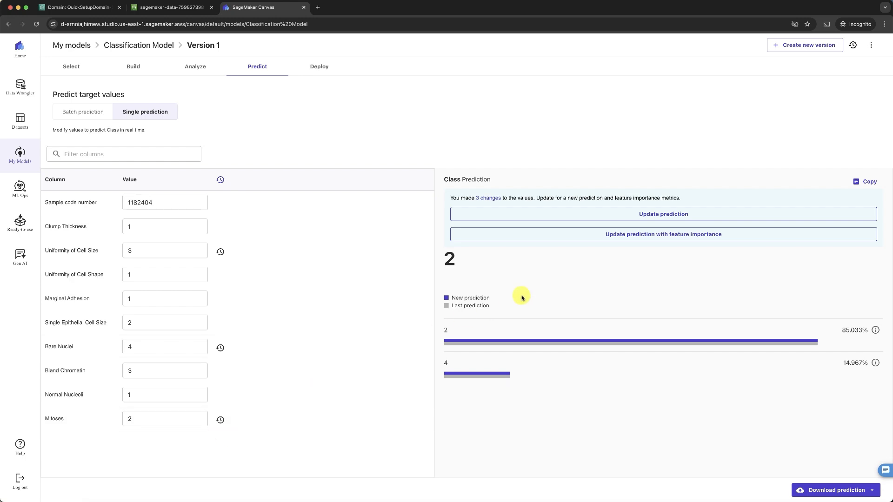
click(658, 214)
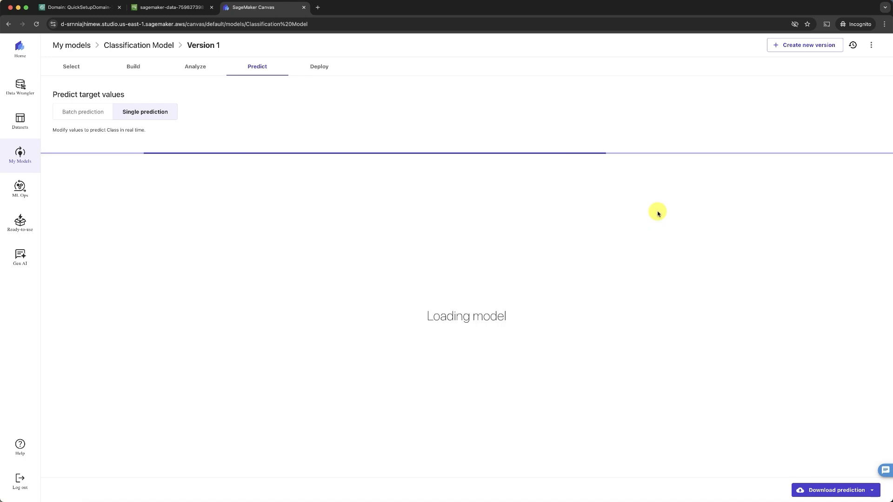